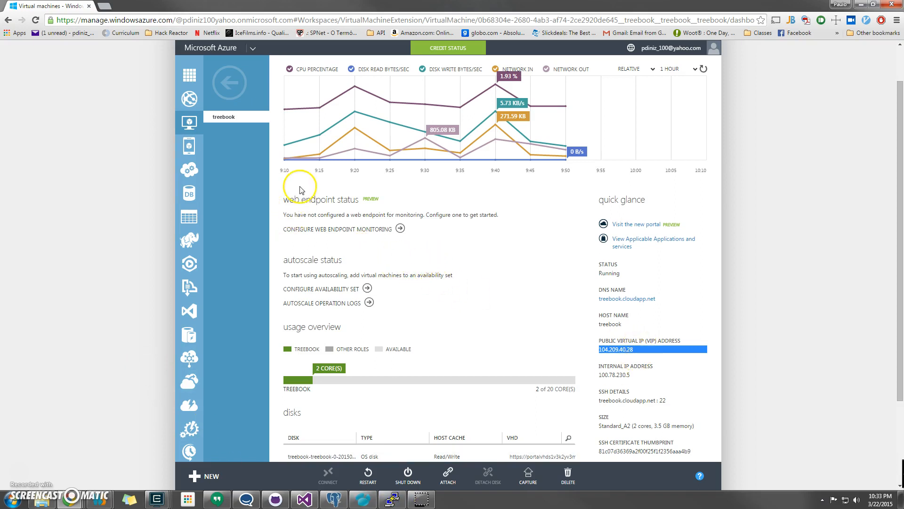
- Examine the treebook virtual machine's web endpoint monitoring settings and available test locations, and open its endpoints list
{"action": "scroll", "coordinate": [305, 204], "scroll_direction": "up", "scroll_amount": 1}
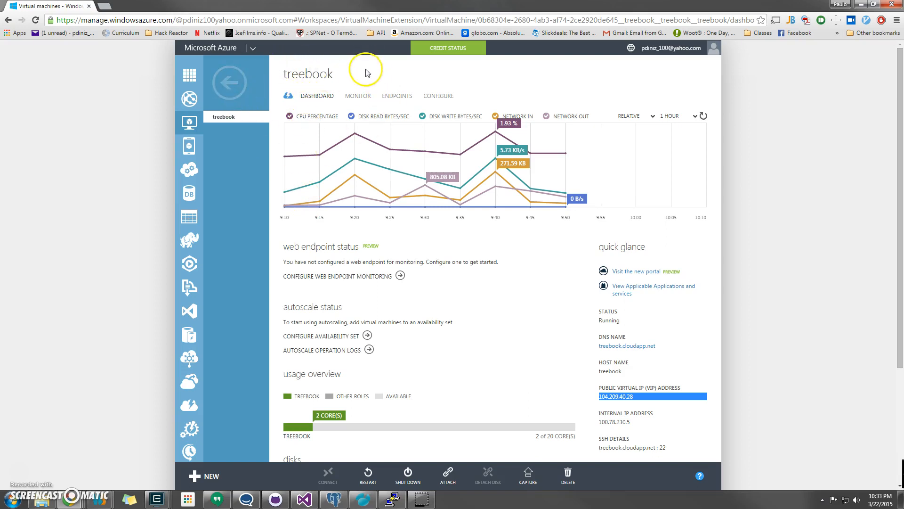
{"action": "double_click", "coordinate": [308, 246]}
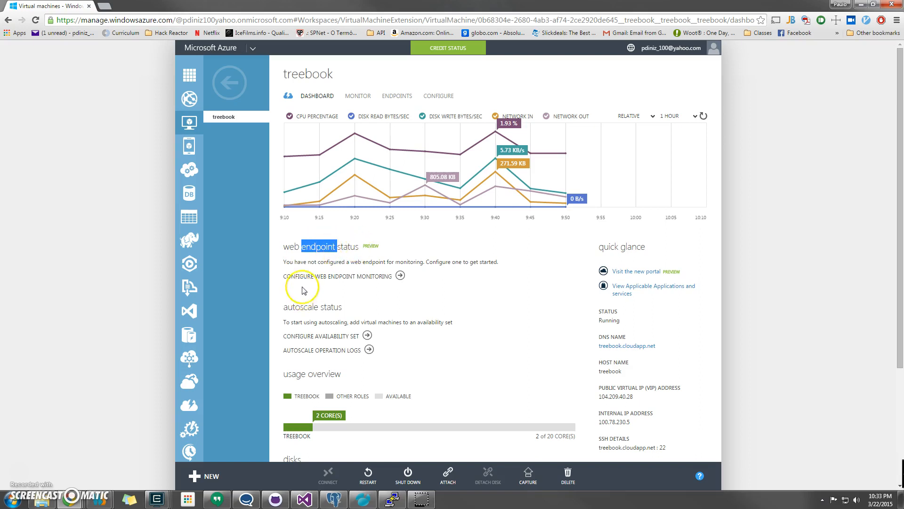
{"action": "left_click", "coordinate": [398, 276]}
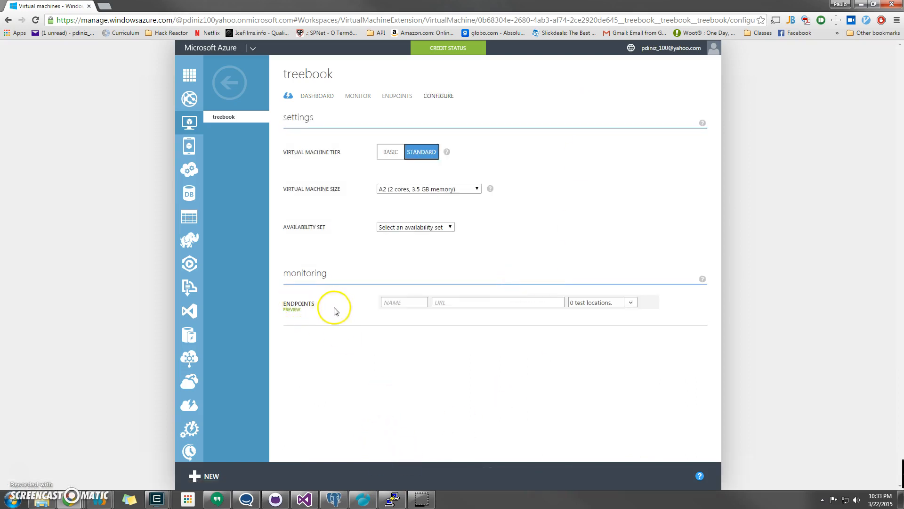
{"action": "left_click_drag", "start_coordinate": [298, 312], "coordinate": [294, 306]}
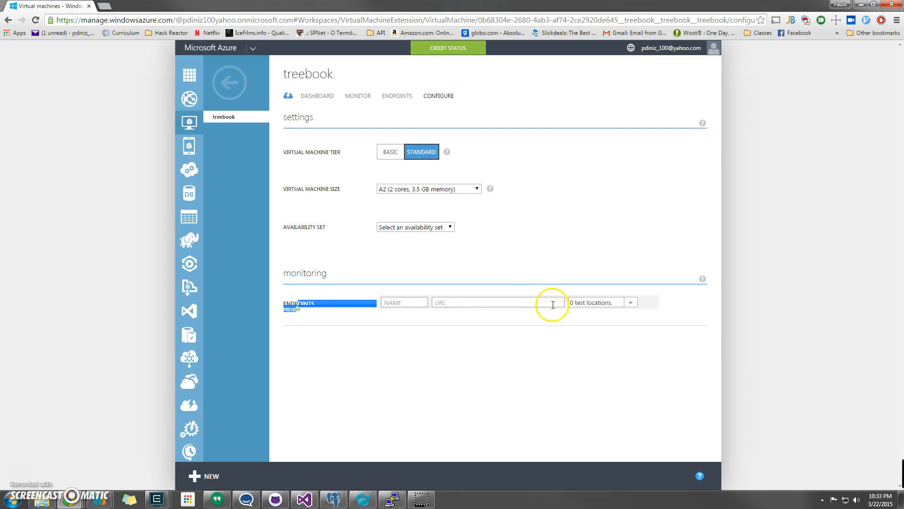
{"action": "left_click", "coordinate": [628, 302]}
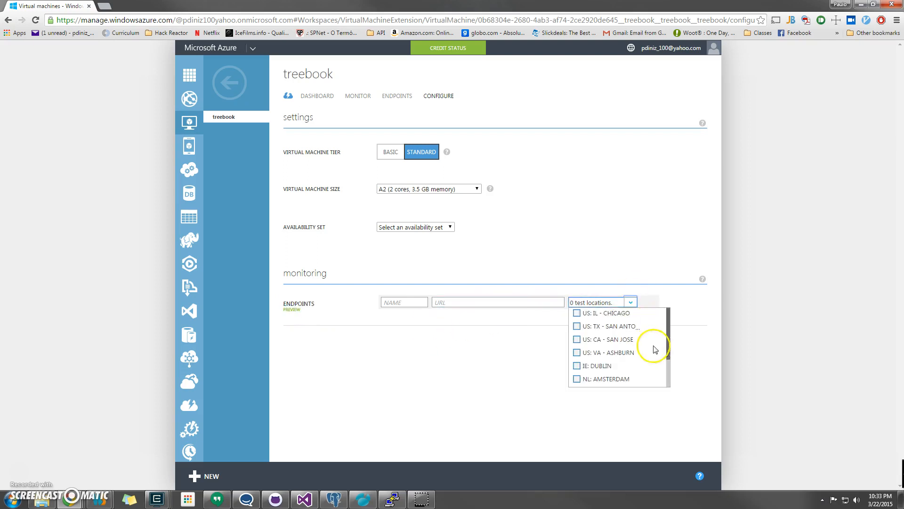
{"action": "left_click", "coordinate": [583, 213]}
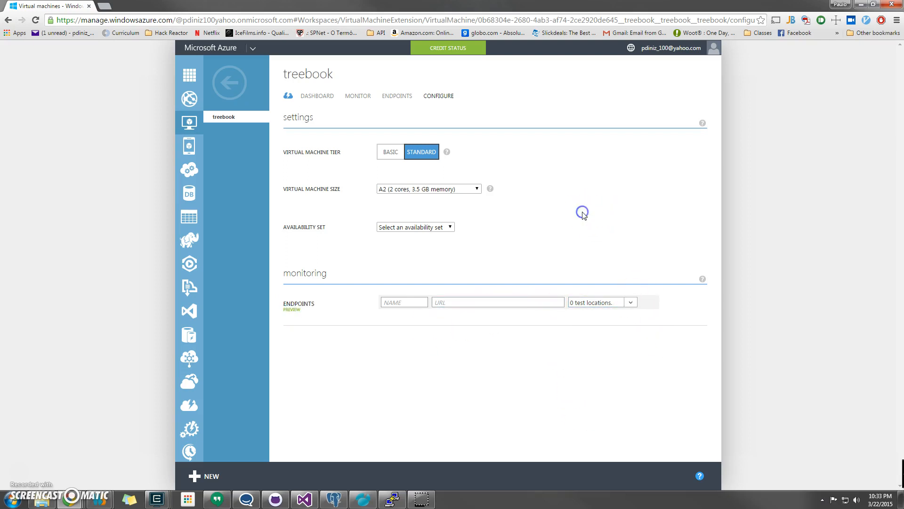
{"action": "left_click", "coordinate": [394, 96]}
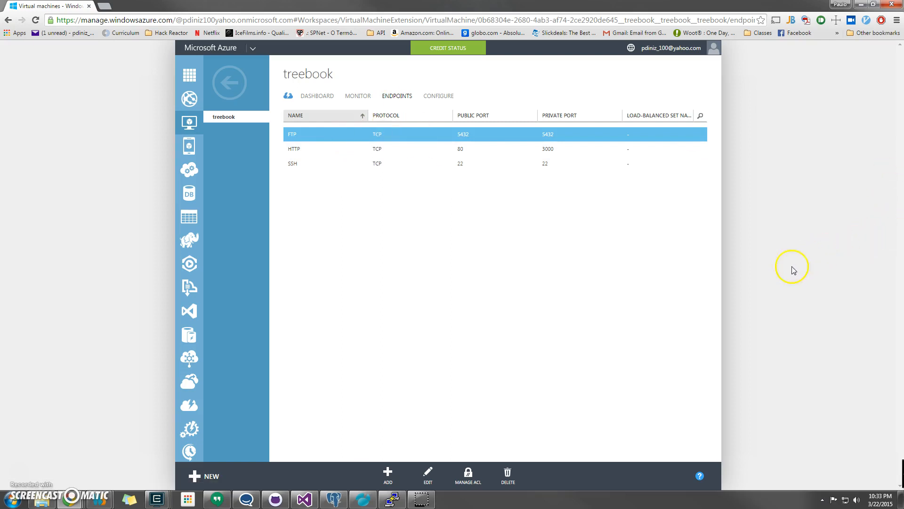
- Start adding a stand-alone endpoint to the virtual machine with protocol TCP and private port 3000
{"action": "left_click", "coordinate": [376, 468]}
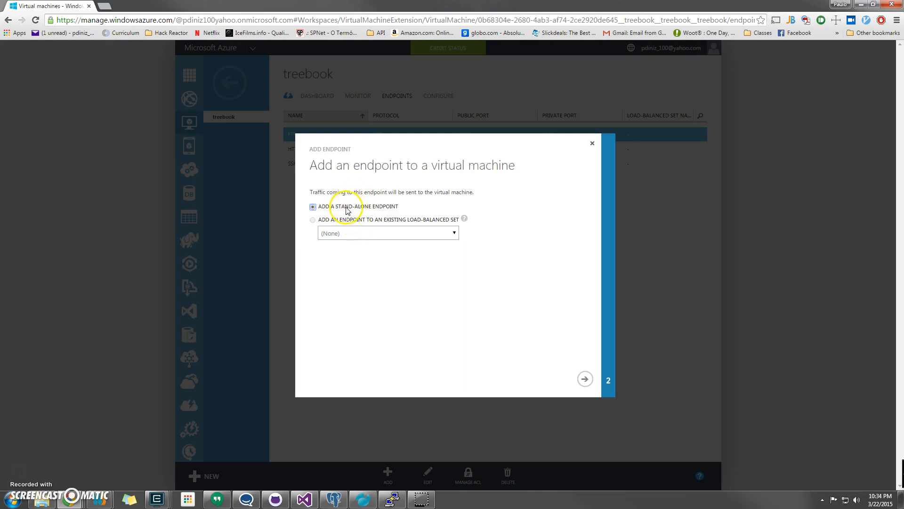
{"action": "left_click", "coordinate": [584, 379]}
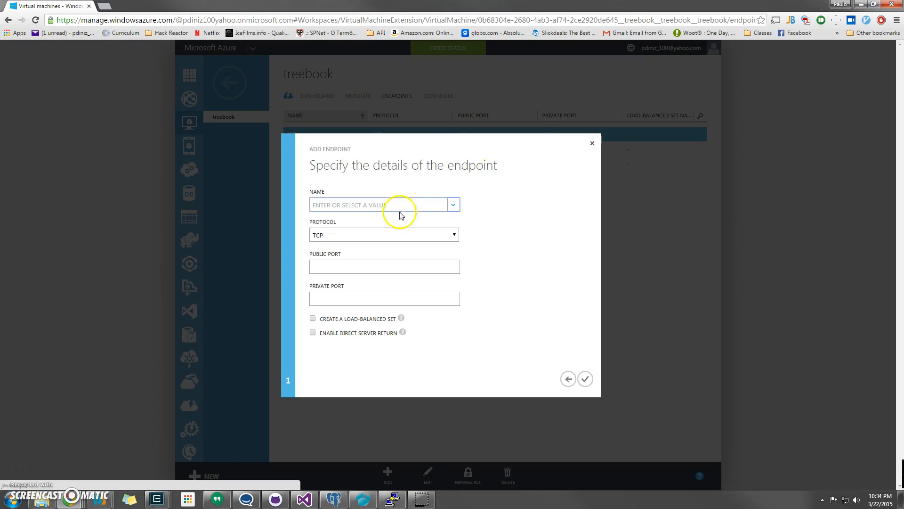
{"action": "left_click", "coordinate": [344, 299]}
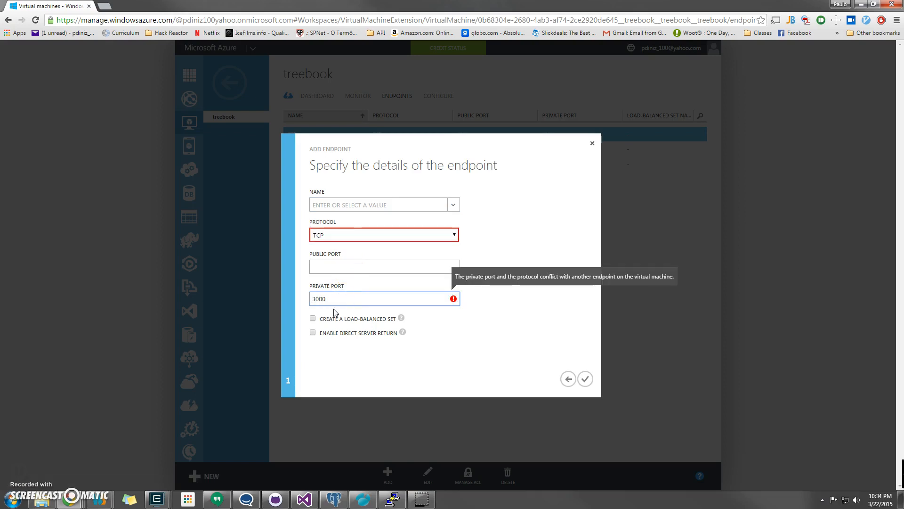
{"action": "left_click", "coordinate": [331, 237]}
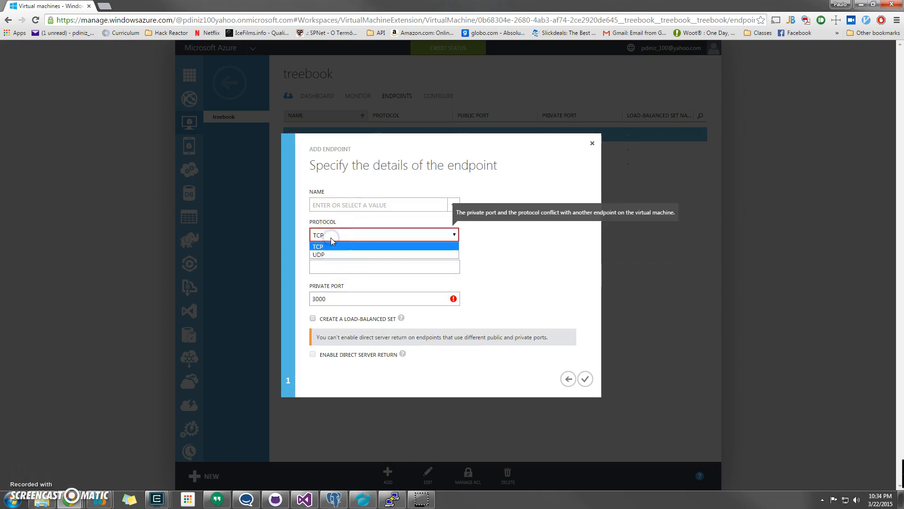
{"action": "left_click", "coordinate": [332, 243]}
- Try the HTTP preset for the new endpoint with public port 80 and private port 3000, and discard the endpoint
{"action": "left_click", "coordinate": [348, 206]}
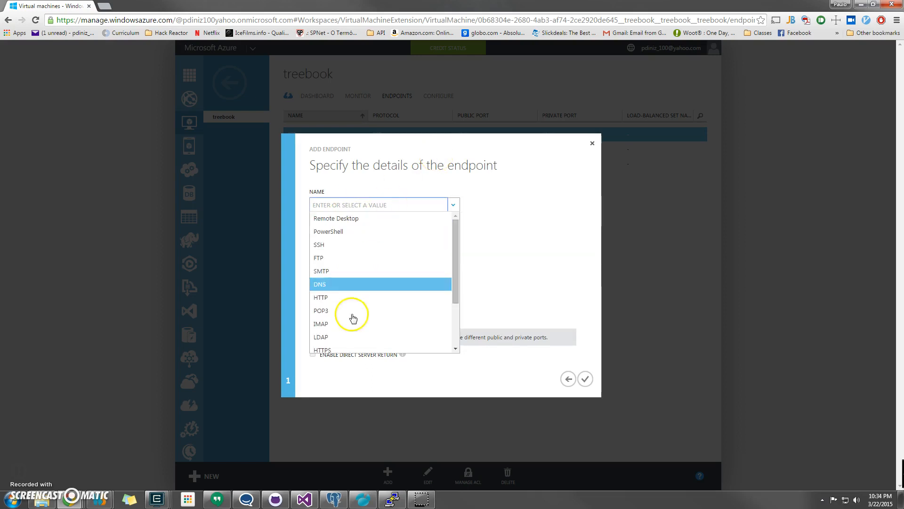
{"action": "left_click", "coordinate": [359, 298]}
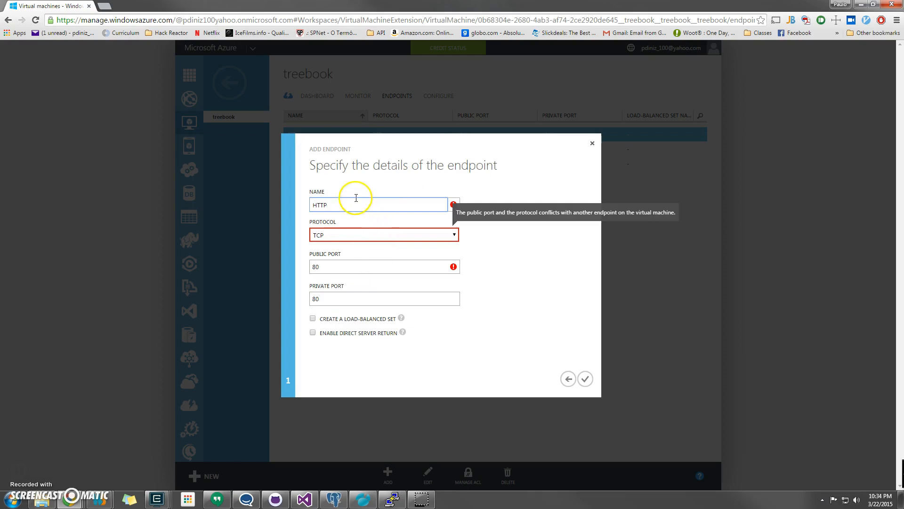
{"action": "double_click", "coordinate": [328, 267]}
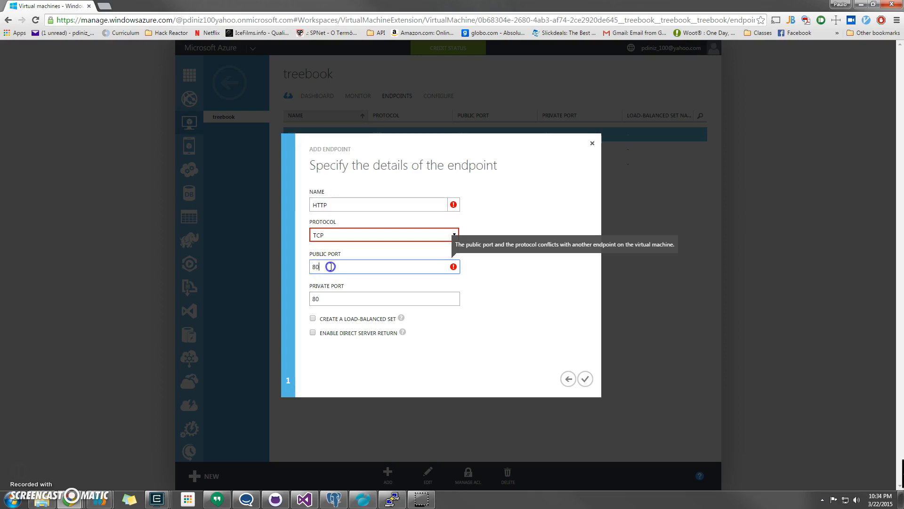
{"action": "double_click", "coordinate": [342, 292]}
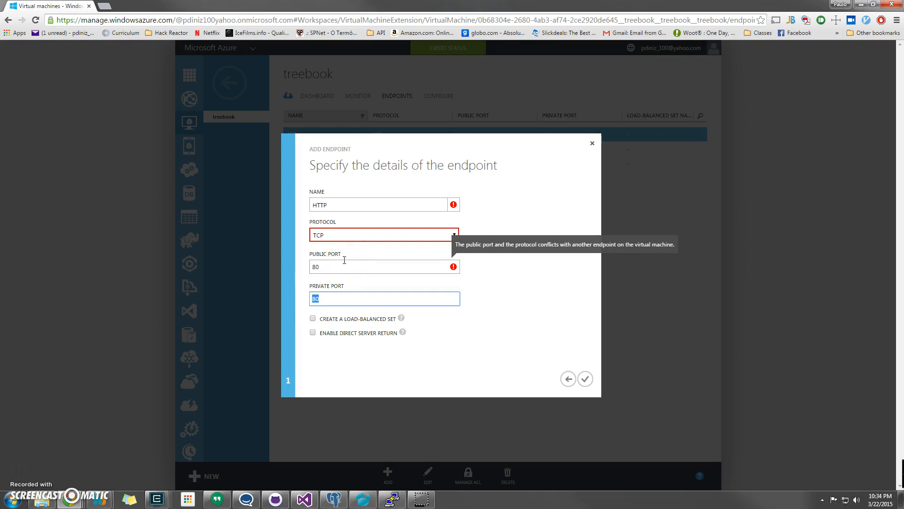
{"action": "type", "text": "3000"}
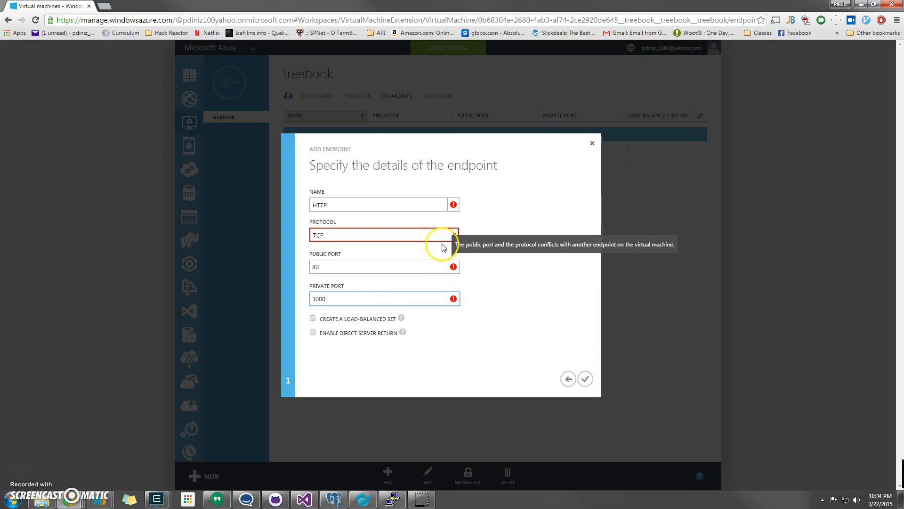
{"action": "left_click", "coordinate": [591, 144]}
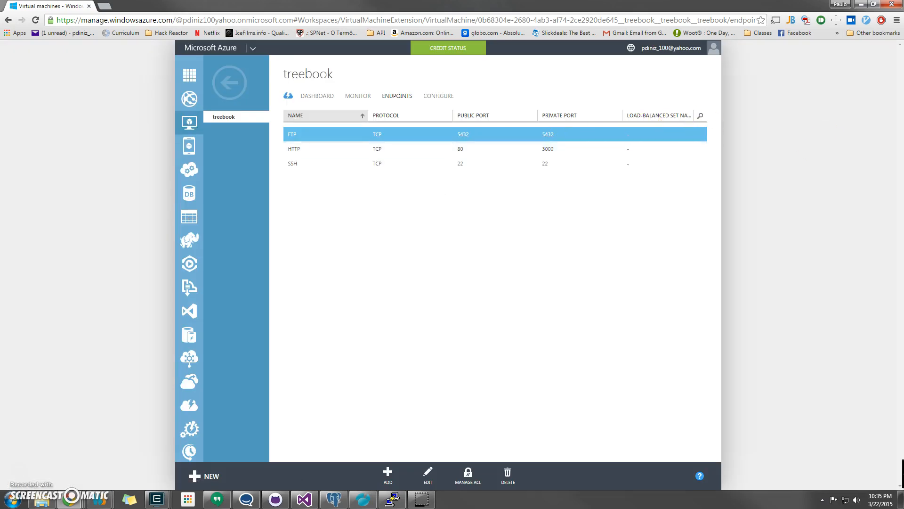
- Switch to the web article on installing PostgreSQL on Ubuntu 12 in Azure and read its SSH and installation commands
{"action": "left_click_drag", "start_coordinate": [903, 62], "coordinate": [233, 89]}
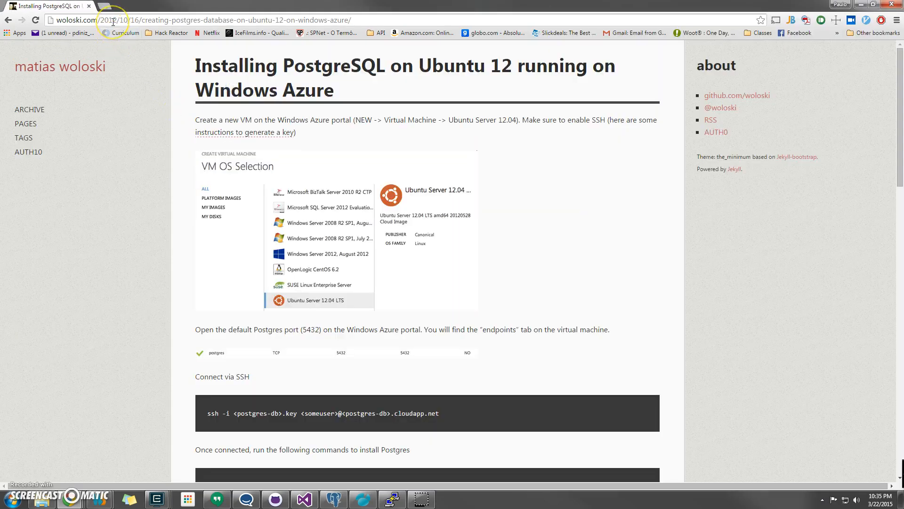
{"action": "scroll", "coordinate": [640, 282], "scroll_direction": "down", "scroll_amount": 2}
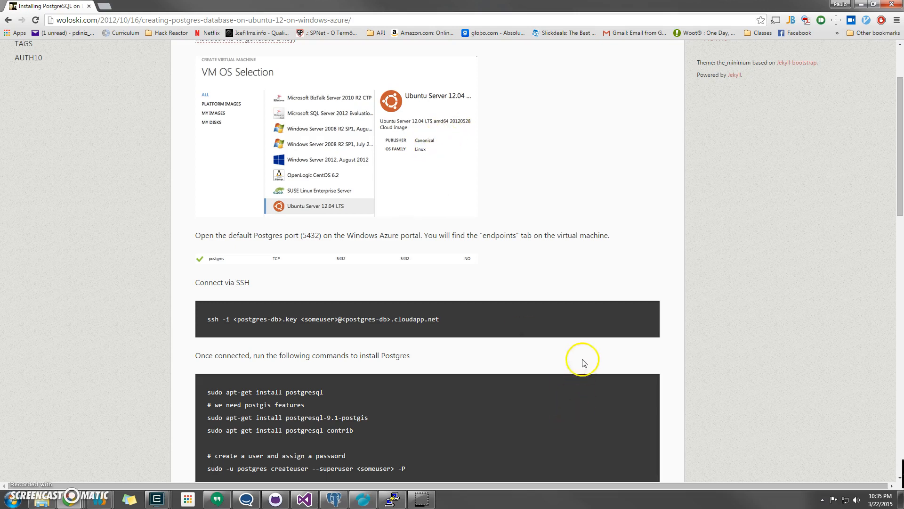
{"action": "scroll", "coordinate": [434, 317], "scroll_direction": "down", "scroll_amount": 5}
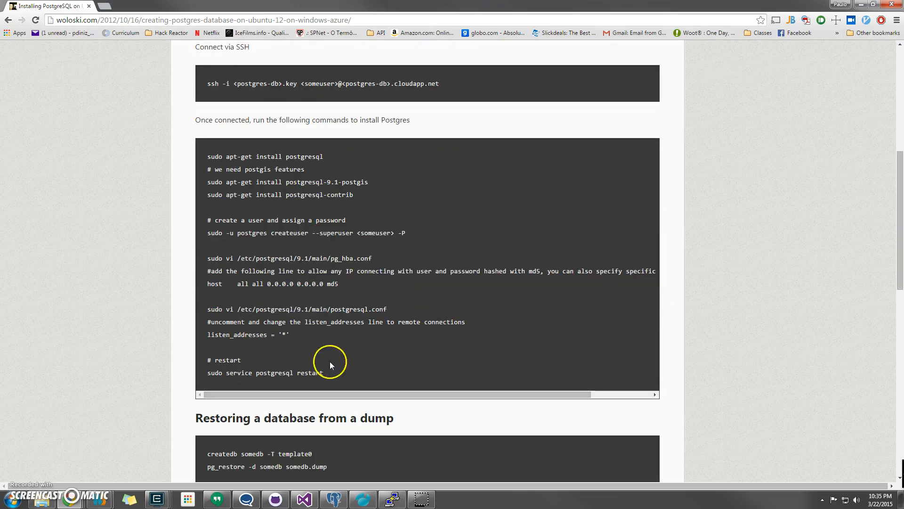
{"action": "left_click_drag", "start_coordinate": [329, 376], "coordinate": [185, 156]}
{"action": "scroll", "coordinate": [524, 231], "scroll_direction": "down", "scroll_amount": 4}
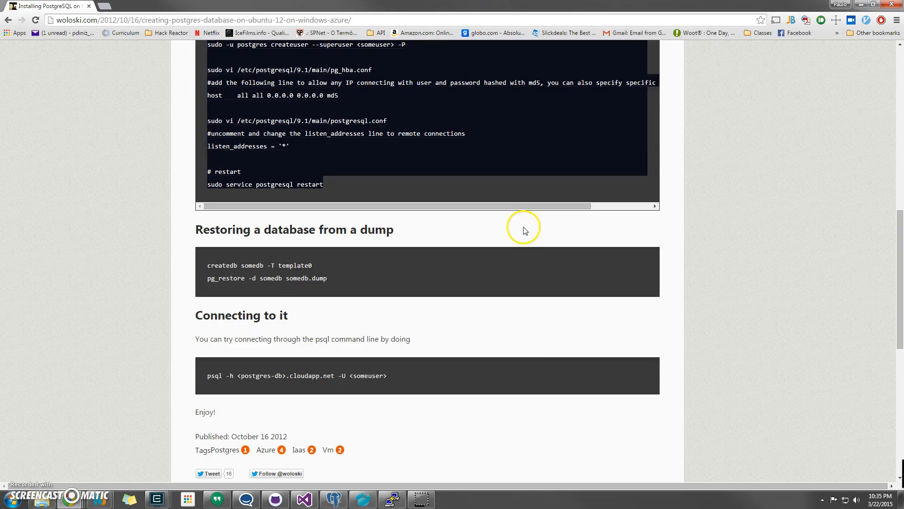
{"action": "scroll", "coordinate": [507, 271], "scroll_direction": "up", "scroll_amount": 2}
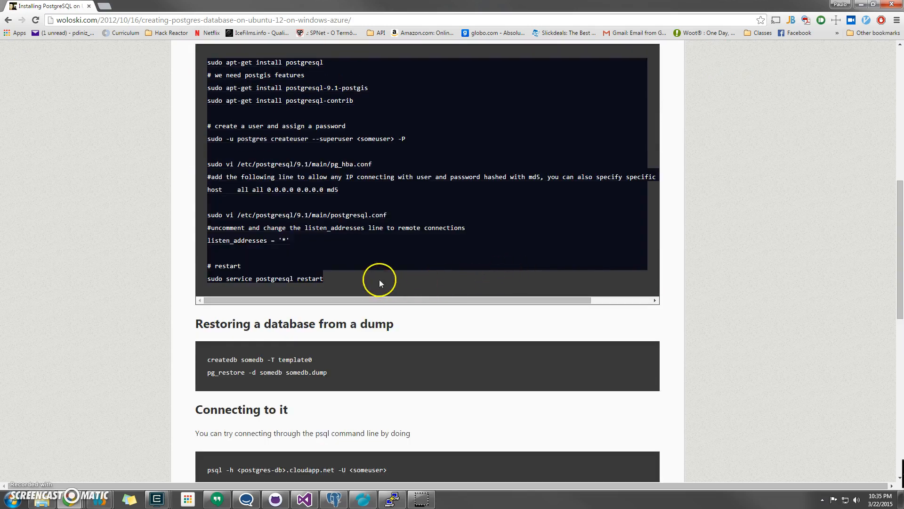
{"action": "scroll", "coordinate": [301, 245], "scroll_direction": "up", "scroll_amount": 3}
{"action": "triple_click", "coordinate": [332, 147]}
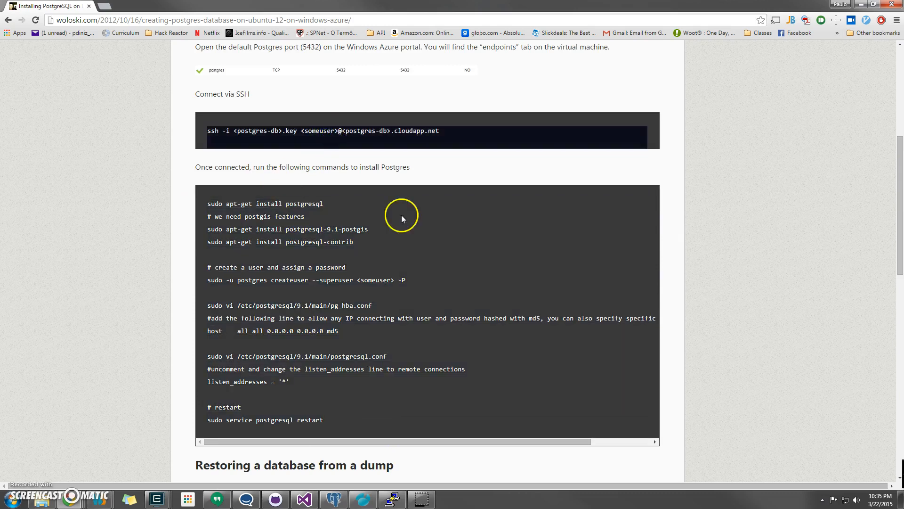
{"action": "scroll", "coordinate": [394, 221], "scroll_direction": "up", "scroll_amount": 5}
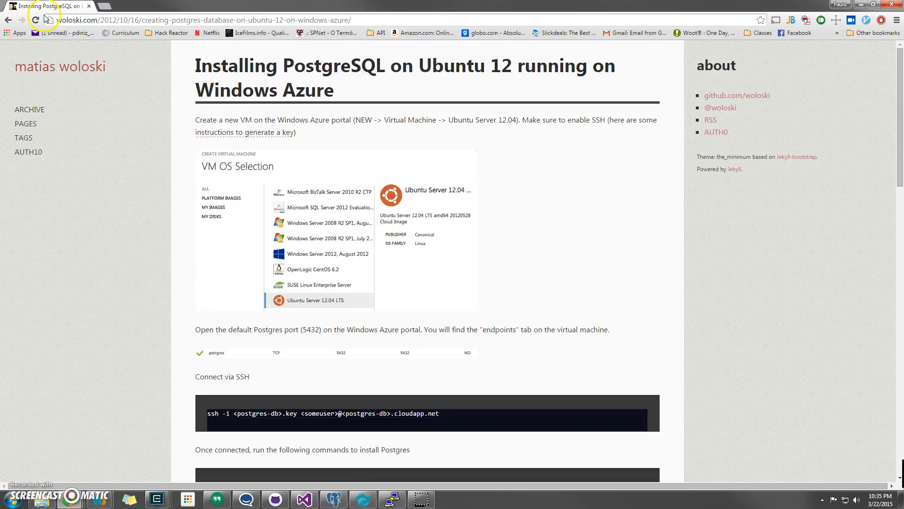
- Go through the article's Postgres configuration commands again and examine its instruction about opening the default Postgres port
{"action": "left_click_drag", "start_coordinate": [45, 6], "coordinate": [0, 107]}
{"action": "left_click_drag", "start_coordinate": [709, 175], "coordinate": [312, 85]}
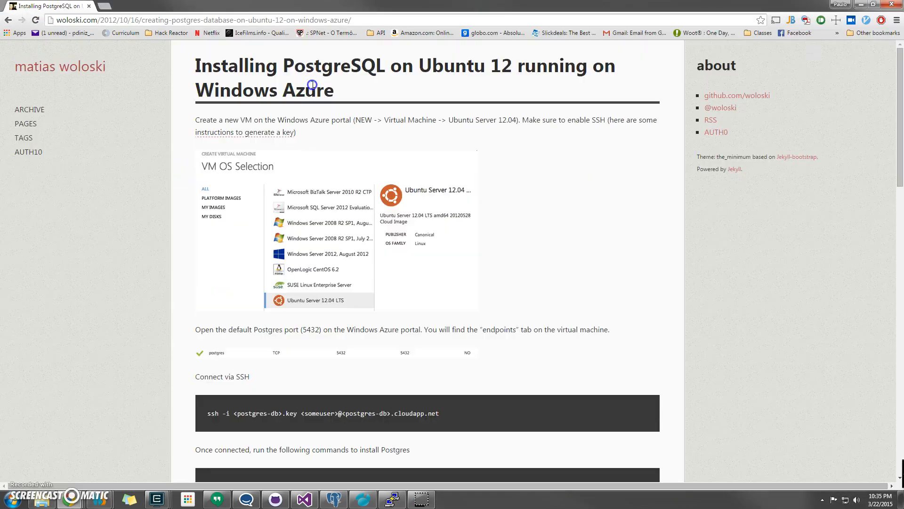
{"action": "scroll", "coordinate": [347, 262], "scroll_direction": "down", "scroll_amount": 2}
{"action": "scroll", "coordinate": [347, 263], "scroll_direction": "down", "scroll_amount": 5}
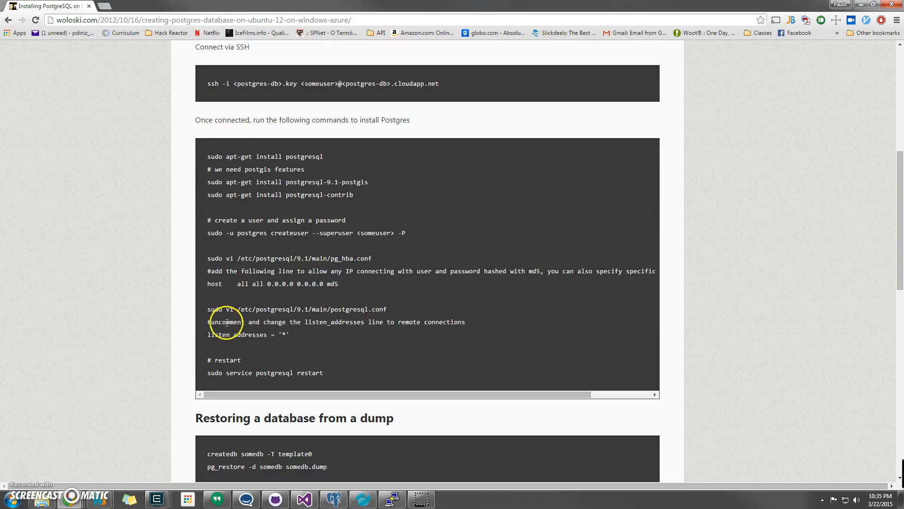
{"action": "scroll", "coordinate": [303, 219], "scroll_direction": "up", "scroll_amount": 4}
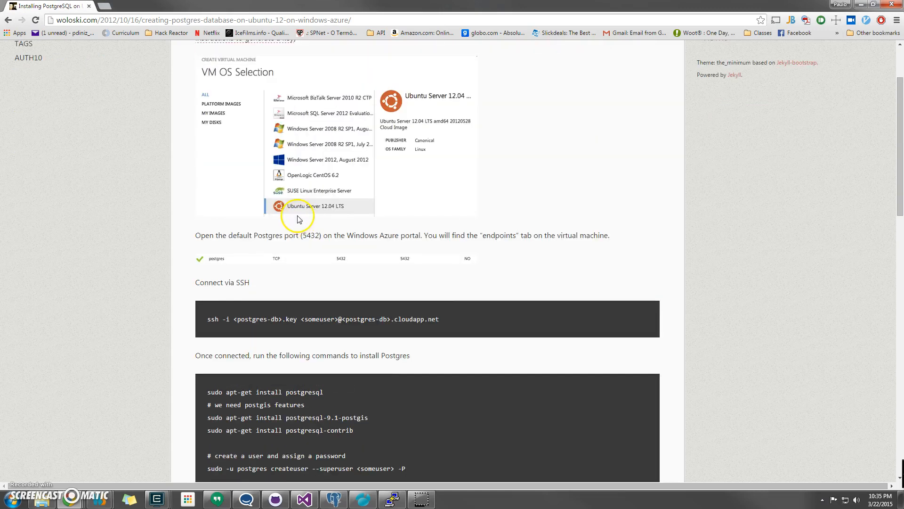
{"action": "scroll", "coordinate": [311, 240], "scroll_direction": "down", "scroll_amount": 2}
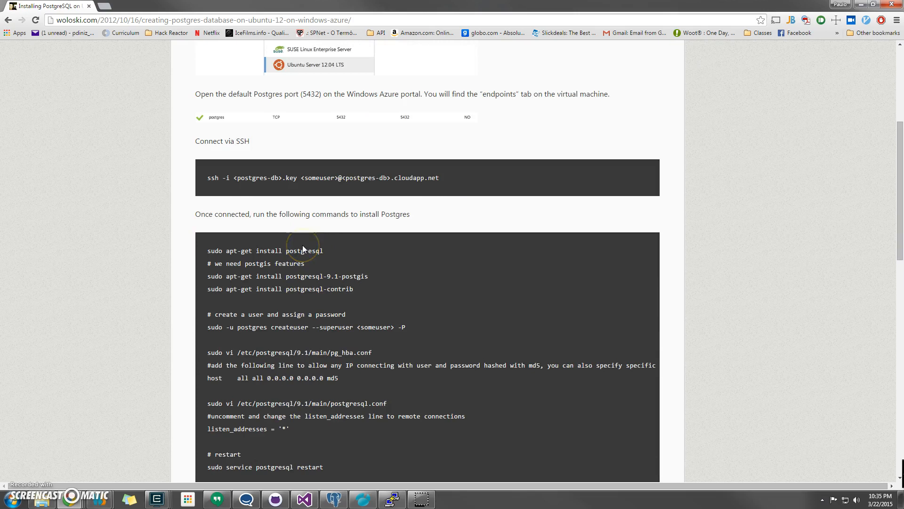
{"action": "scroll", "coordinate": [303, 244], "scroll_direction": "down", "scroll_amount": 2}
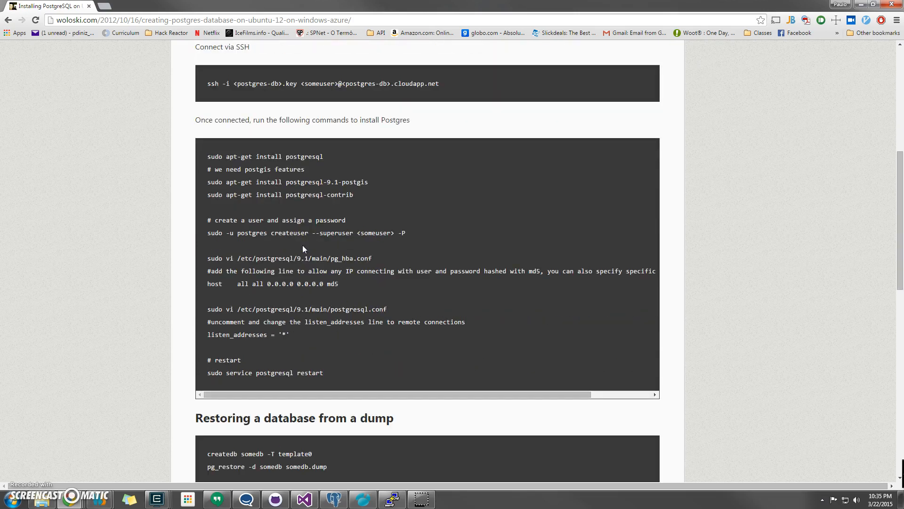
{"action": "scroll", "coordinate": [264, 241], "scroll_direction": "up", "scroll_amount": 5}
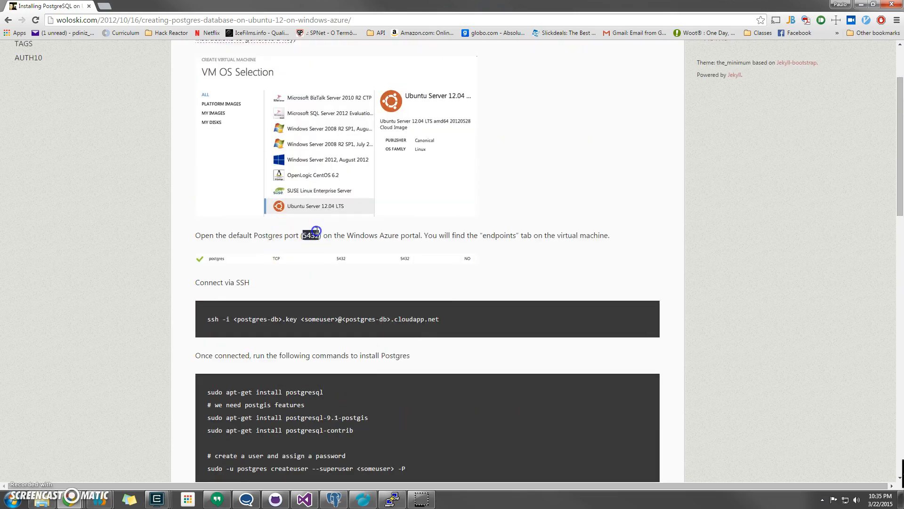
{"action": "triple_click", "coordinate": [316, 236]}
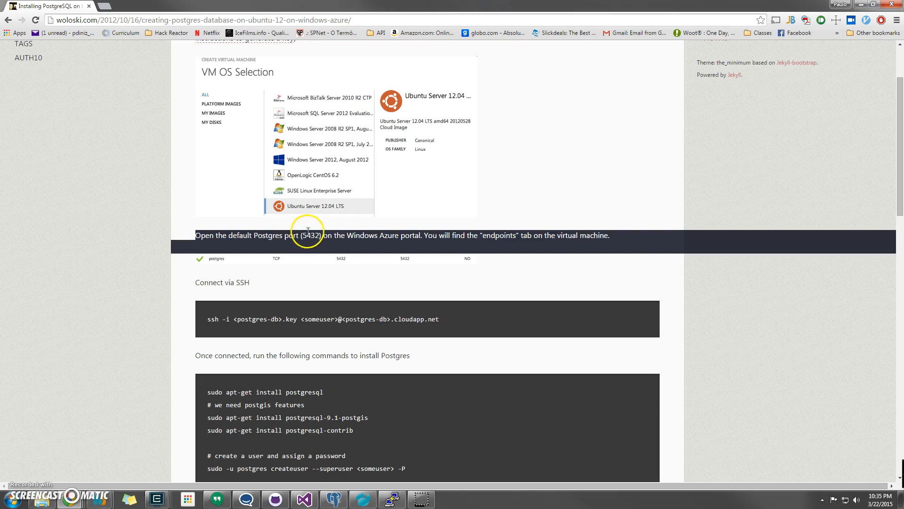
- Return to the Azure endpoints list, inspect the port settings of the FTP endpoint, and close them without changes
{"action": "left_click_drag", "start_coordinate": [37, 9], "coordinate": [903, 70]}
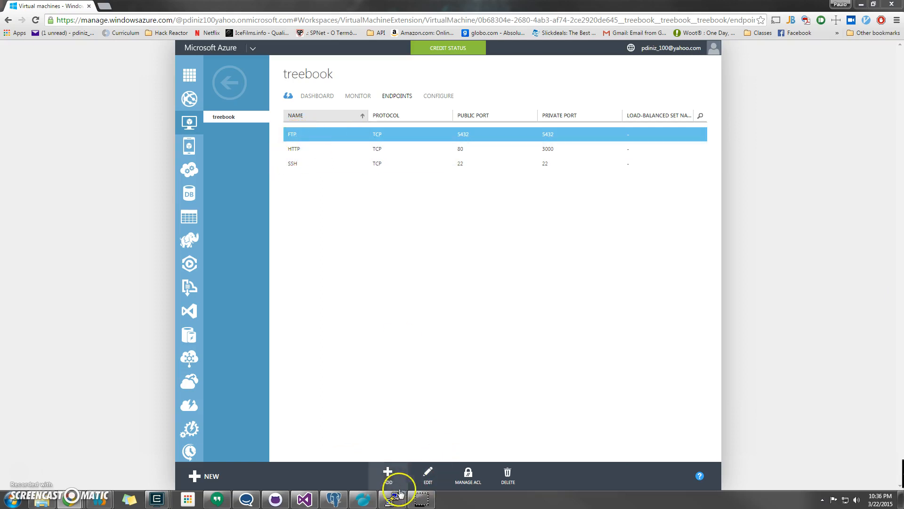
{"action": "left_click", "coordinate": [422, 475]}
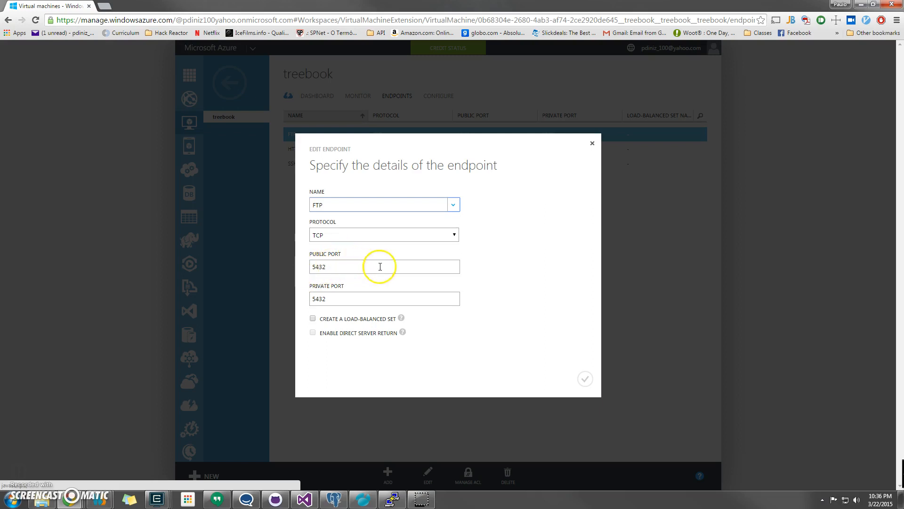
{"action": "double_click", "coordinate": [319, 302]}
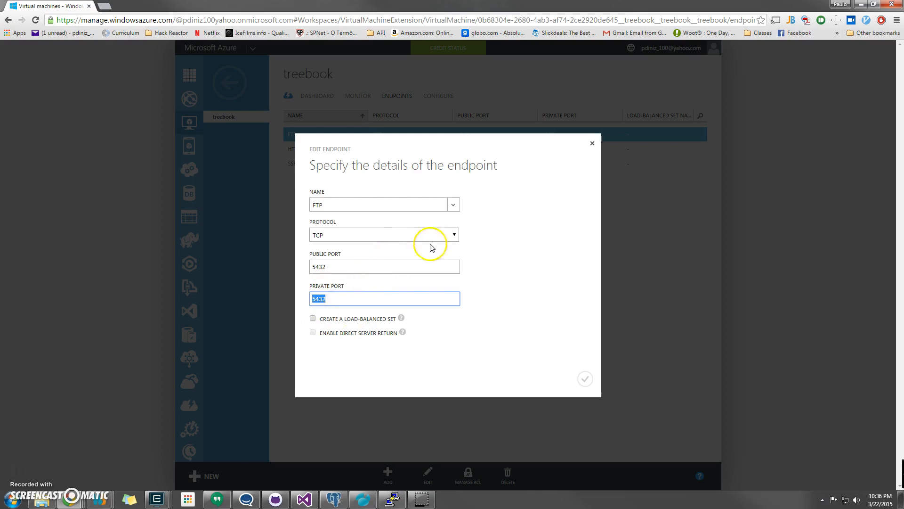
{"action": "left_click", "coordinate": [592, 144]}
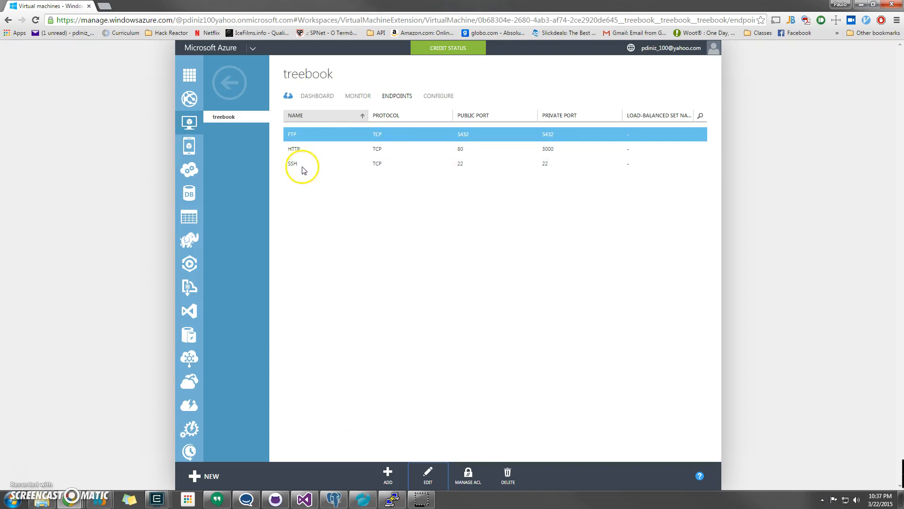
- Switch to the PuTTY SSH session to view the virtual machine's terminal, and return to the Azure portal
{"action": "left_click", "coordinate": [389, 498]}
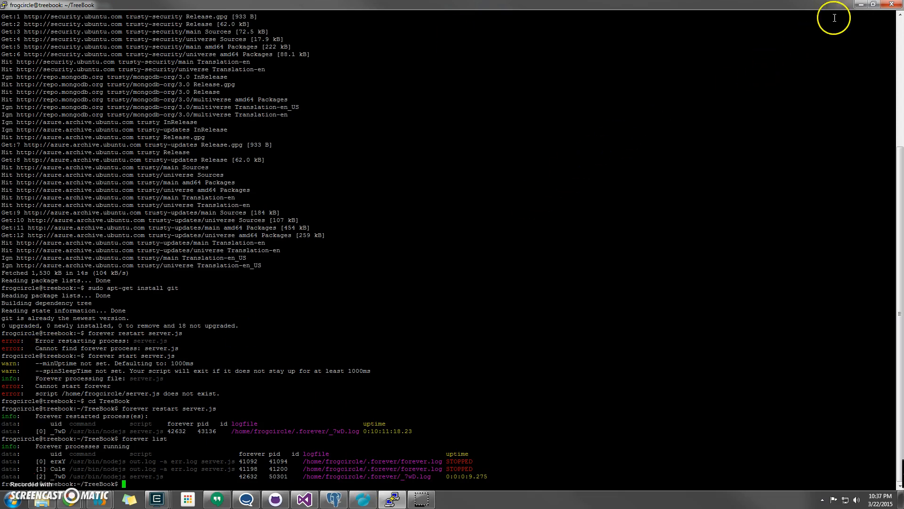
{"action": "left_click", "coordinate": [858, 5]}
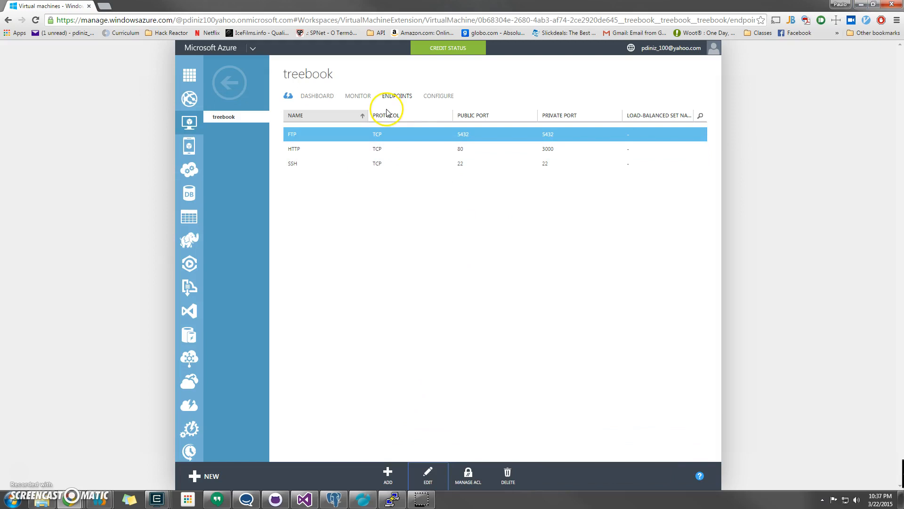
- Reopen the treebook virtual machine from the virtual machines list and highlight the DNS name in its dashboard details
{"action": "left_click", "coordinate": [230, 82]}
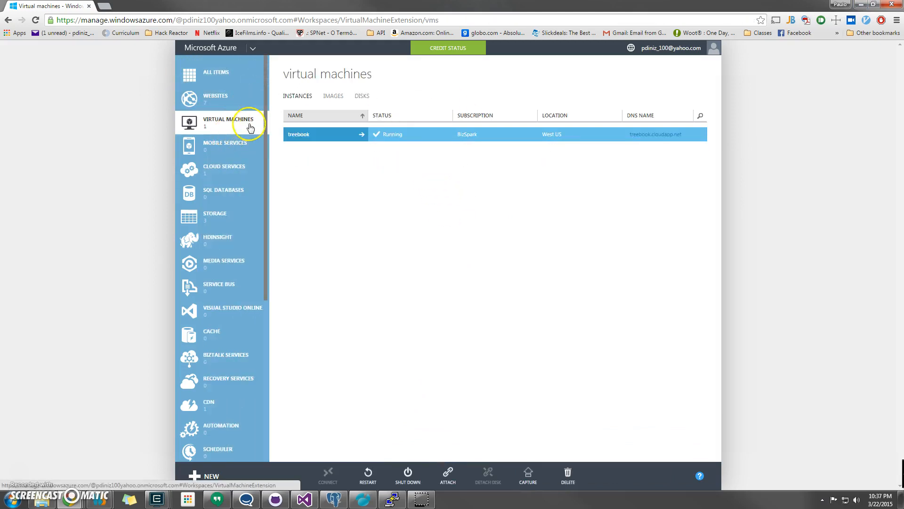
{"action": "left_click", "coordinate": [299, 134]}
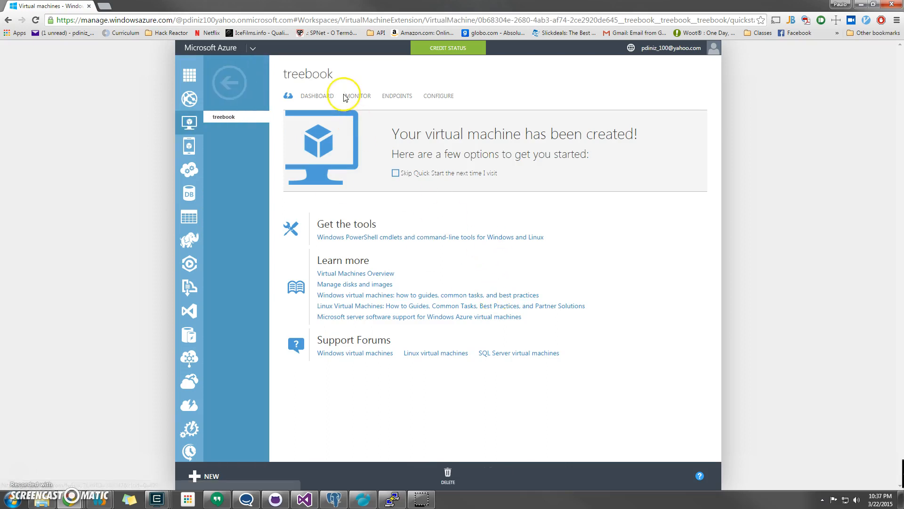
{"action": "left_click", "coordinate": [316, 96]}
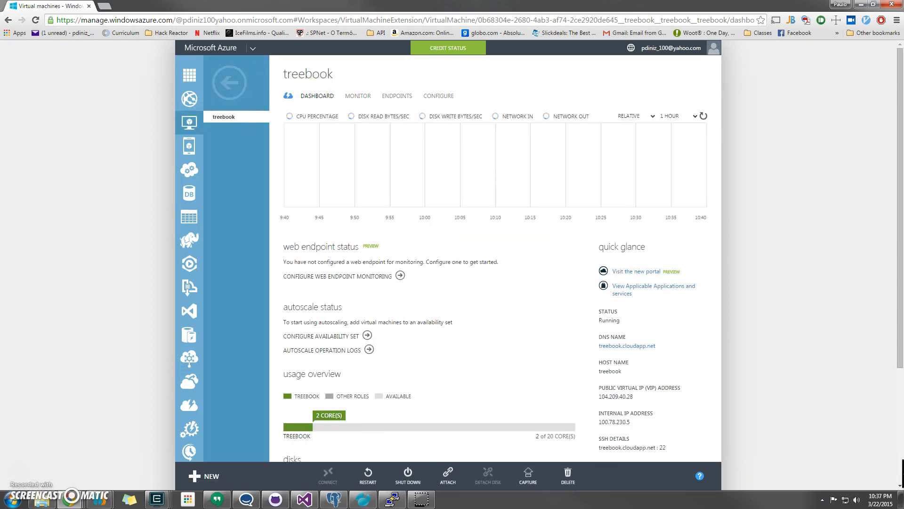
{"action": "scroll", "coordinate": [693, 401], "scroll_direction": "down", "scroll_amount": 1}
{"action": "left_click_drag", "start_coordinate": [665, 300], "coordinate": [598, 300]}
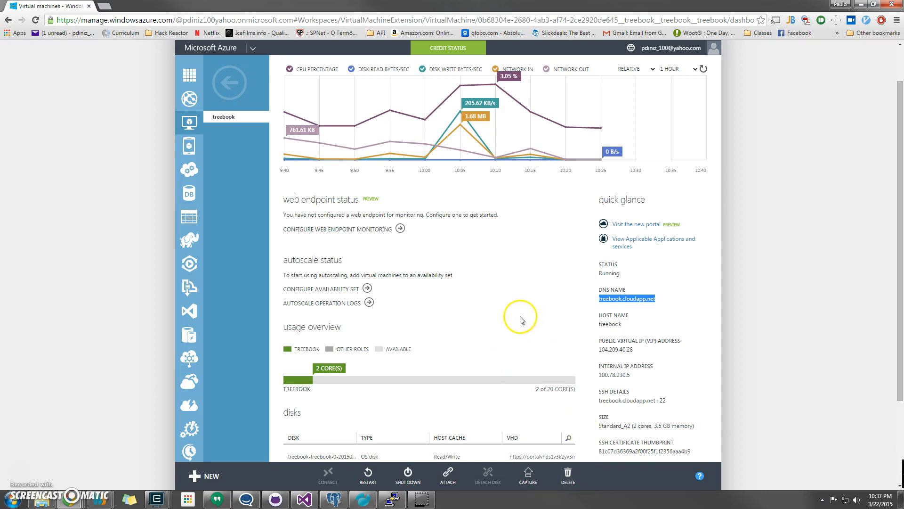
{"action": "scroll", "coordinate": [502, 308], "scroll_direction": "down", "scroll_amount": 1}
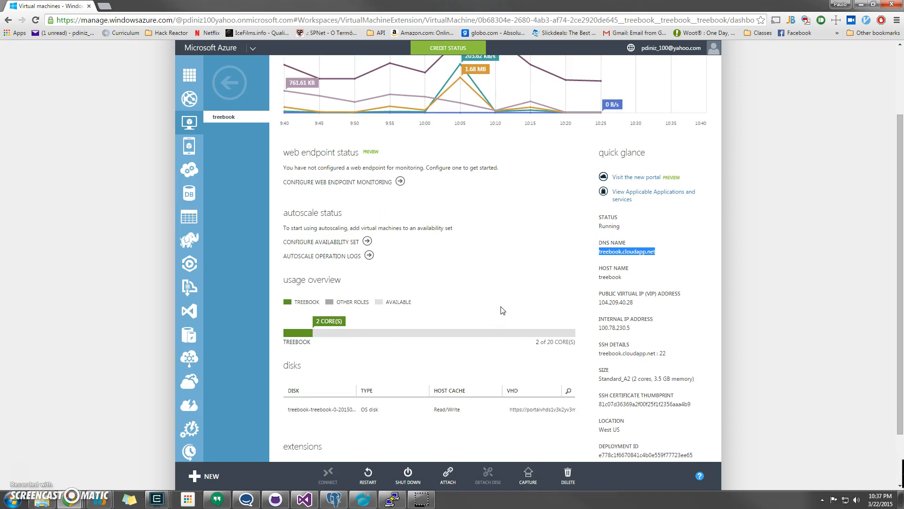